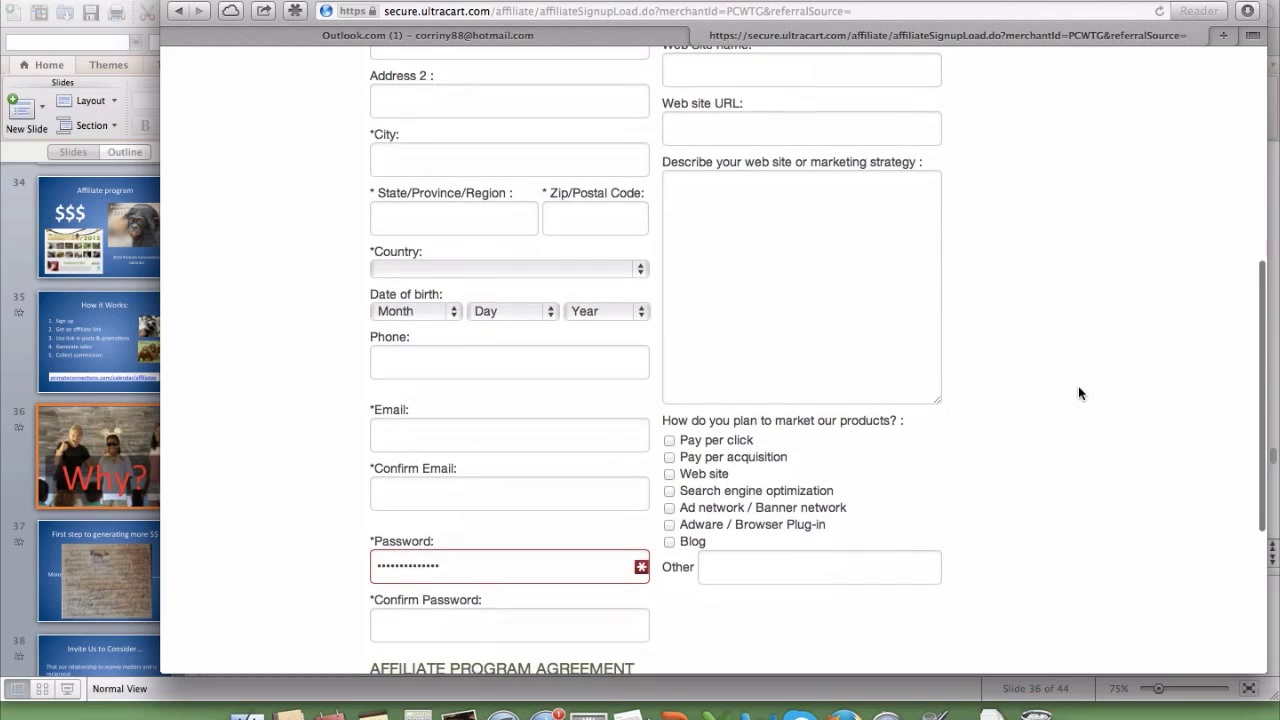
- Review the affiliate signup form from the contact fields to the Affiliate Program Agreement and its terms checkbox
scroll(1079, 388, "down", 5)
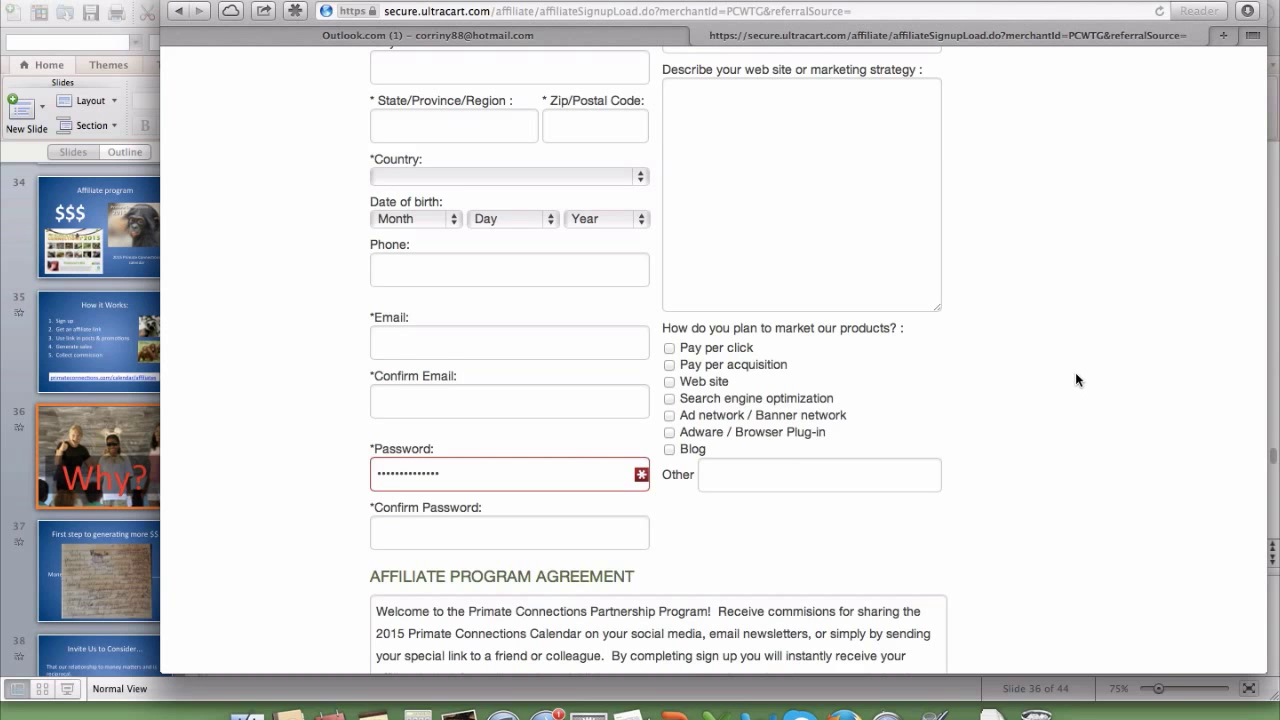
scroll(1075, 386, "down", 5)
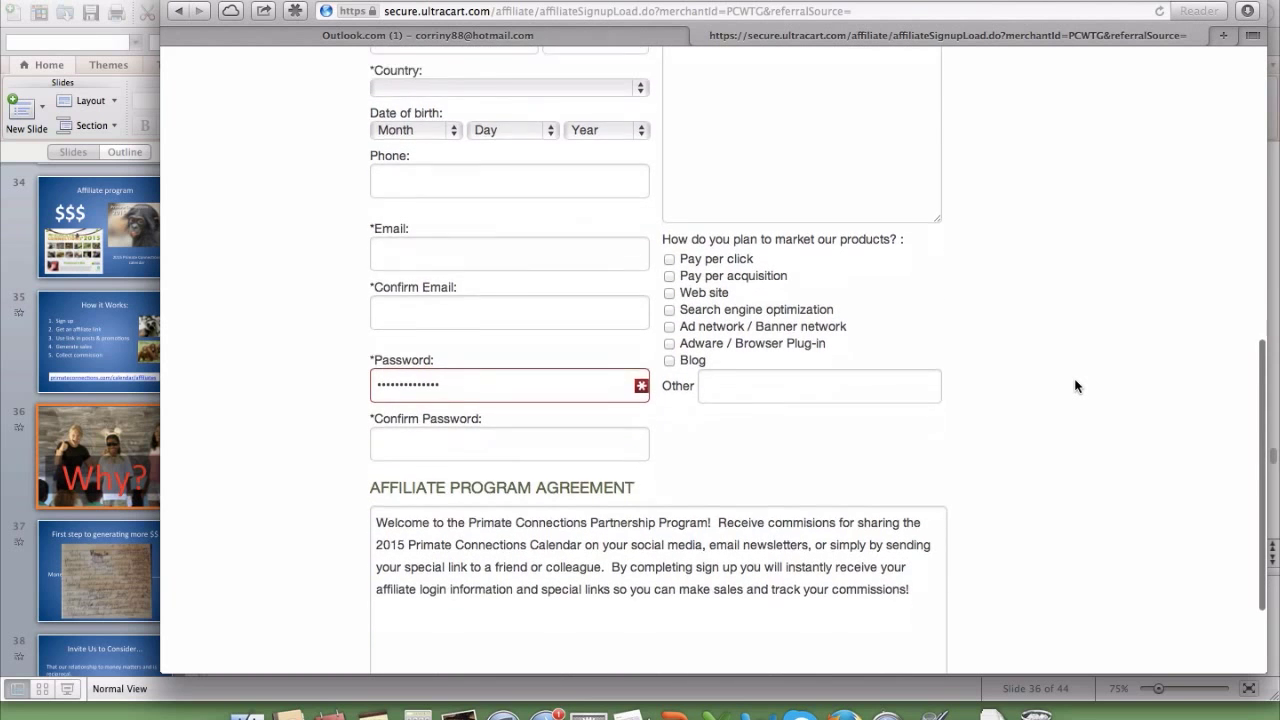
scroll(1075, 386, "down", 2)
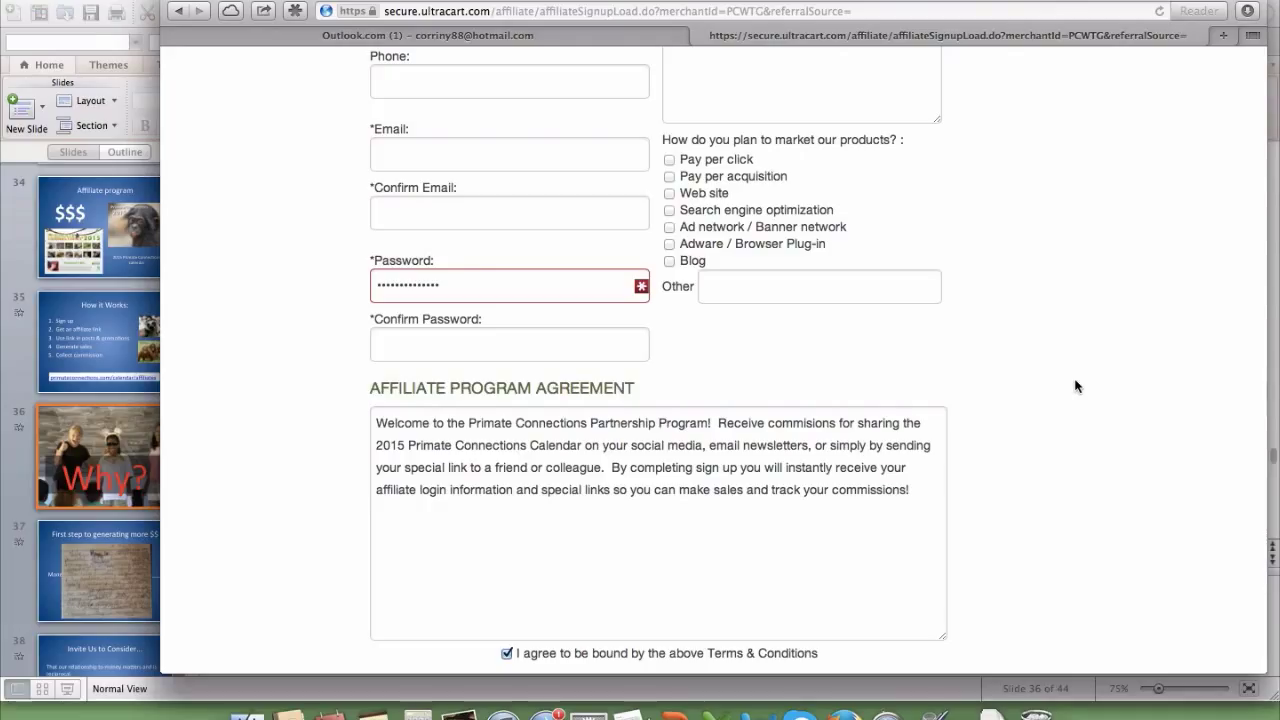
scroll(1076, 386, "up", 5)
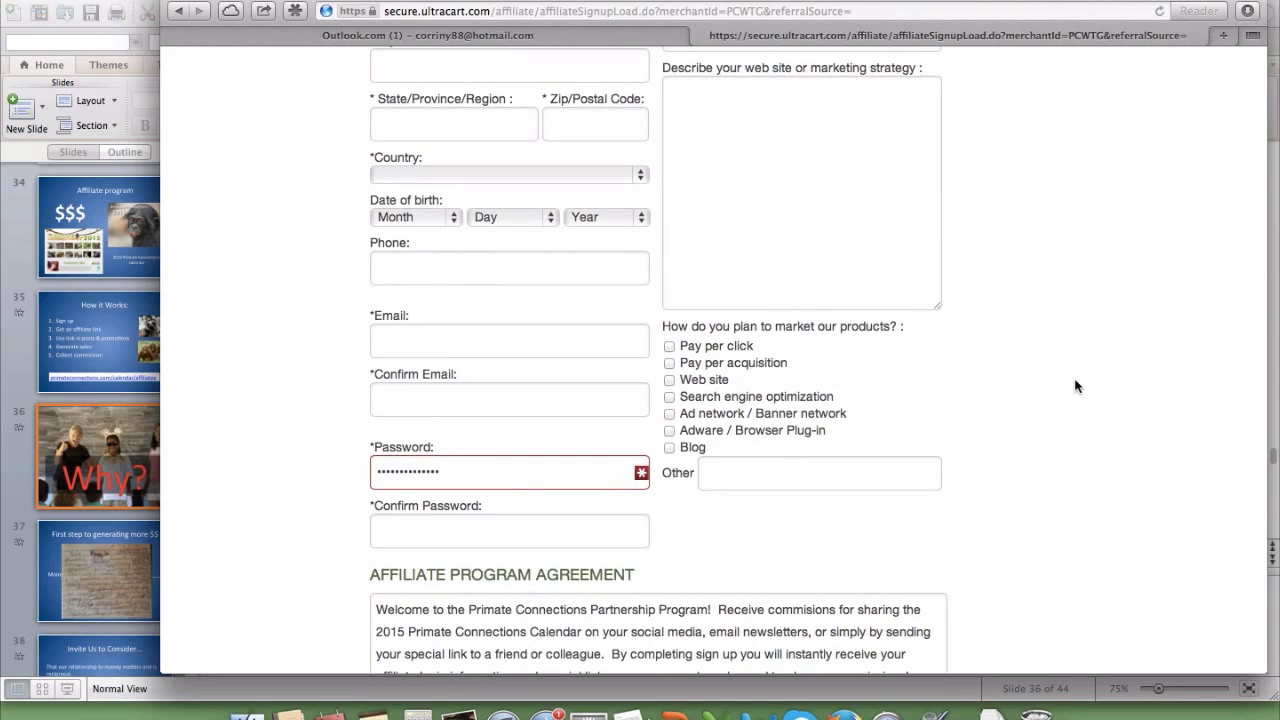
scroll(1076, 386, "down", 6)
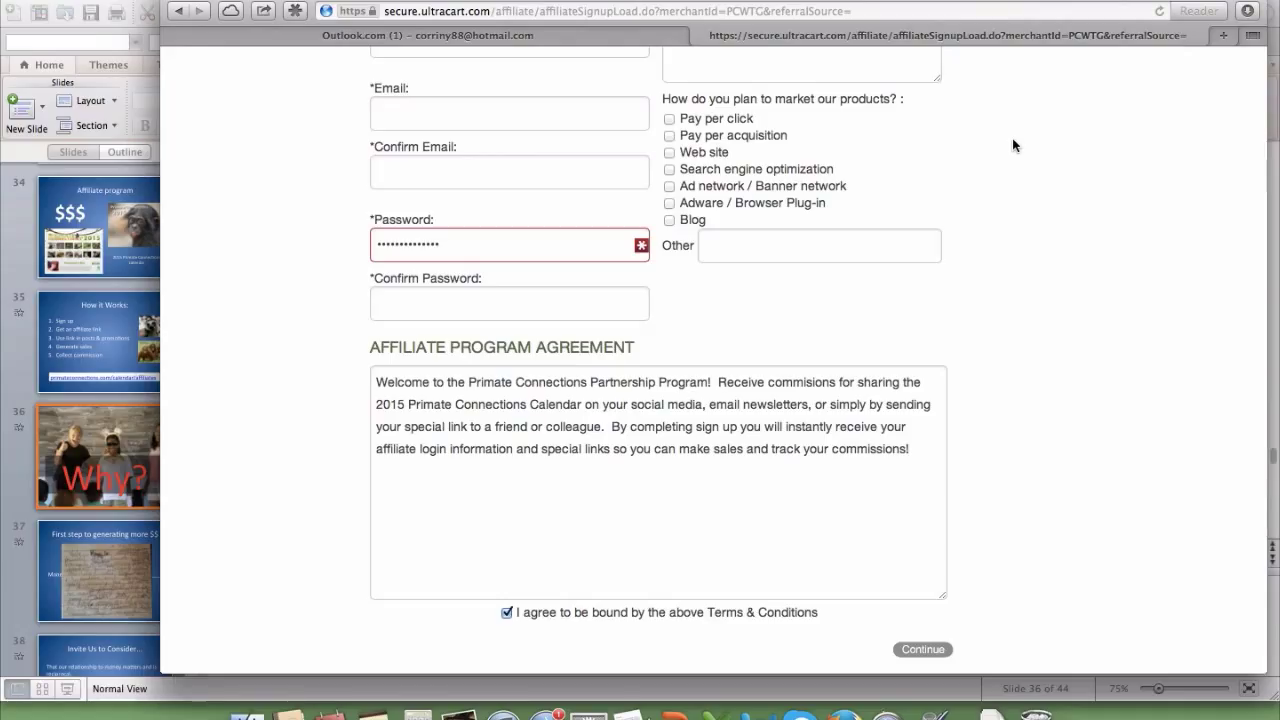
- Switch to the Outlook.com mailbox and open the "Affiliate Program Information" email from We Thrive Global
left_click(700, 37)
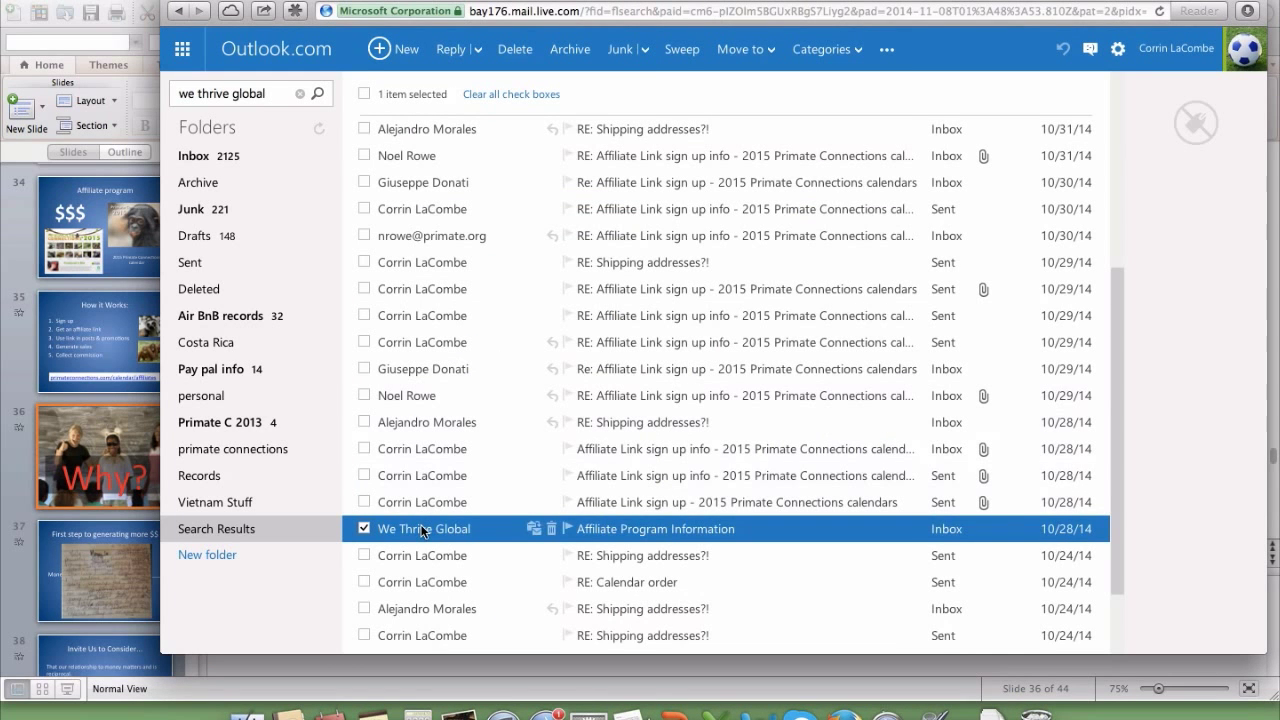
mouse_move(421, 531)
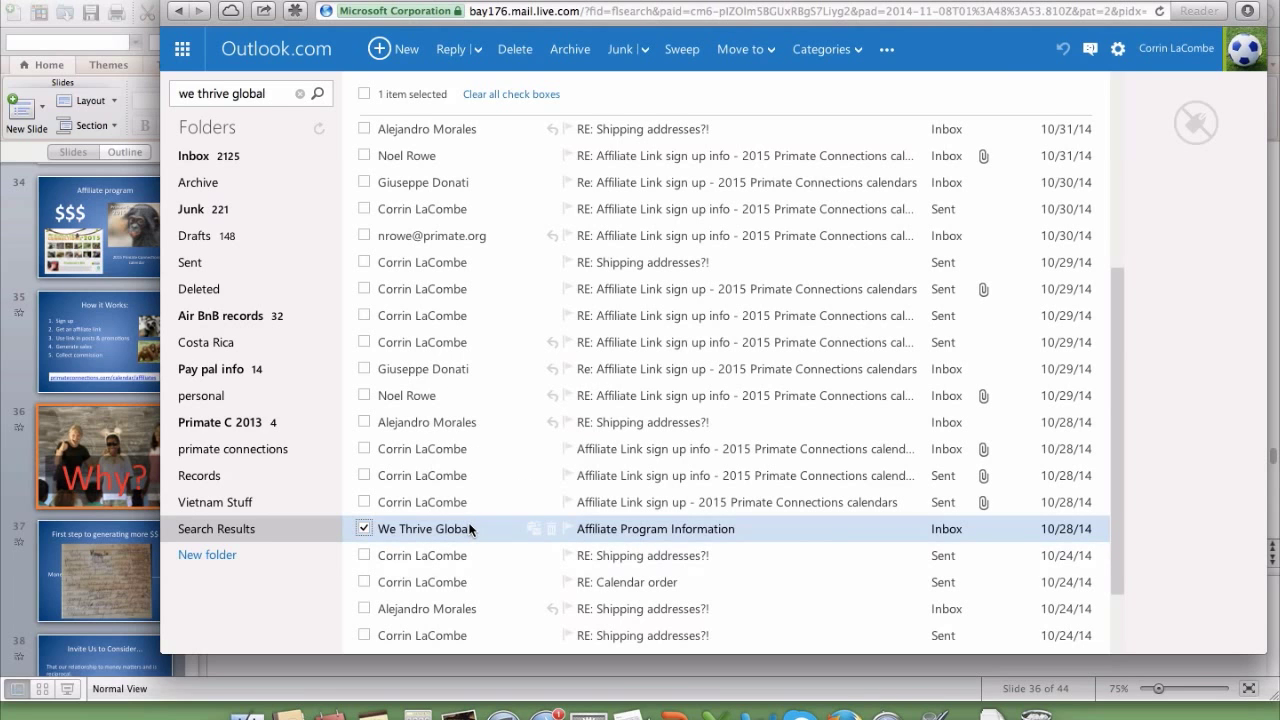
left_click(470, 529)
mouse_move(470, 529)
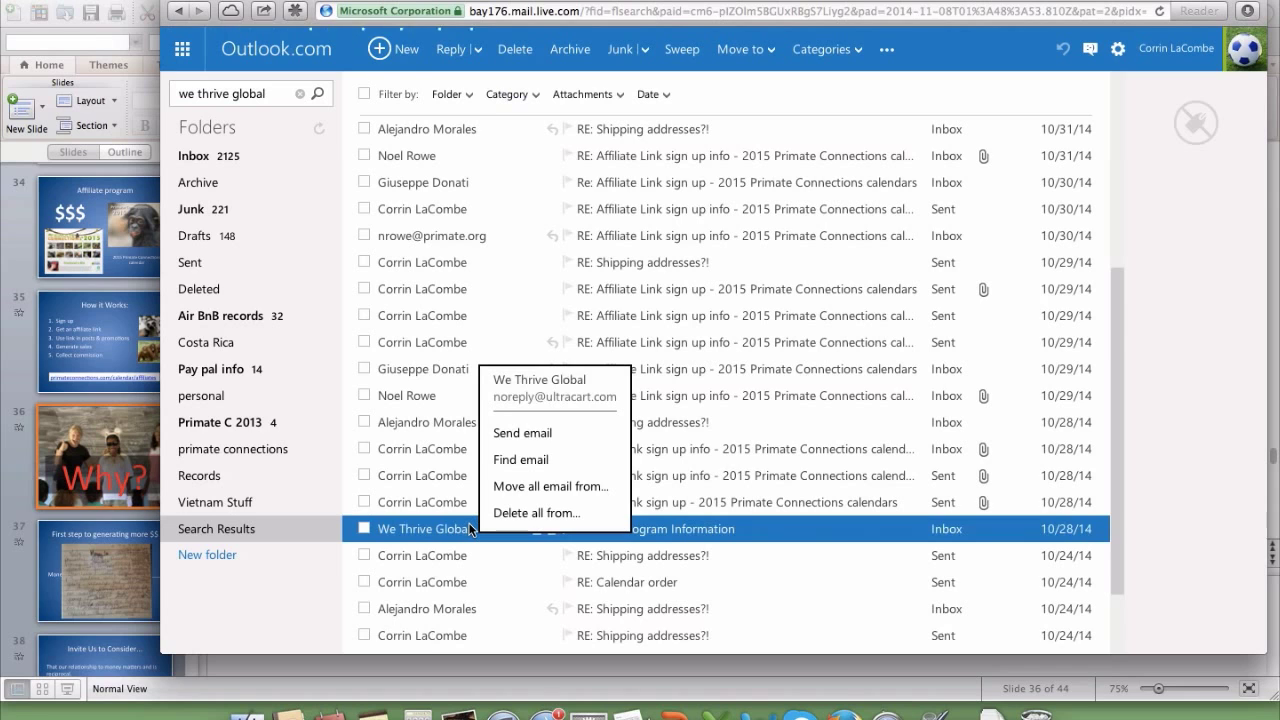
left_click(470, 529)
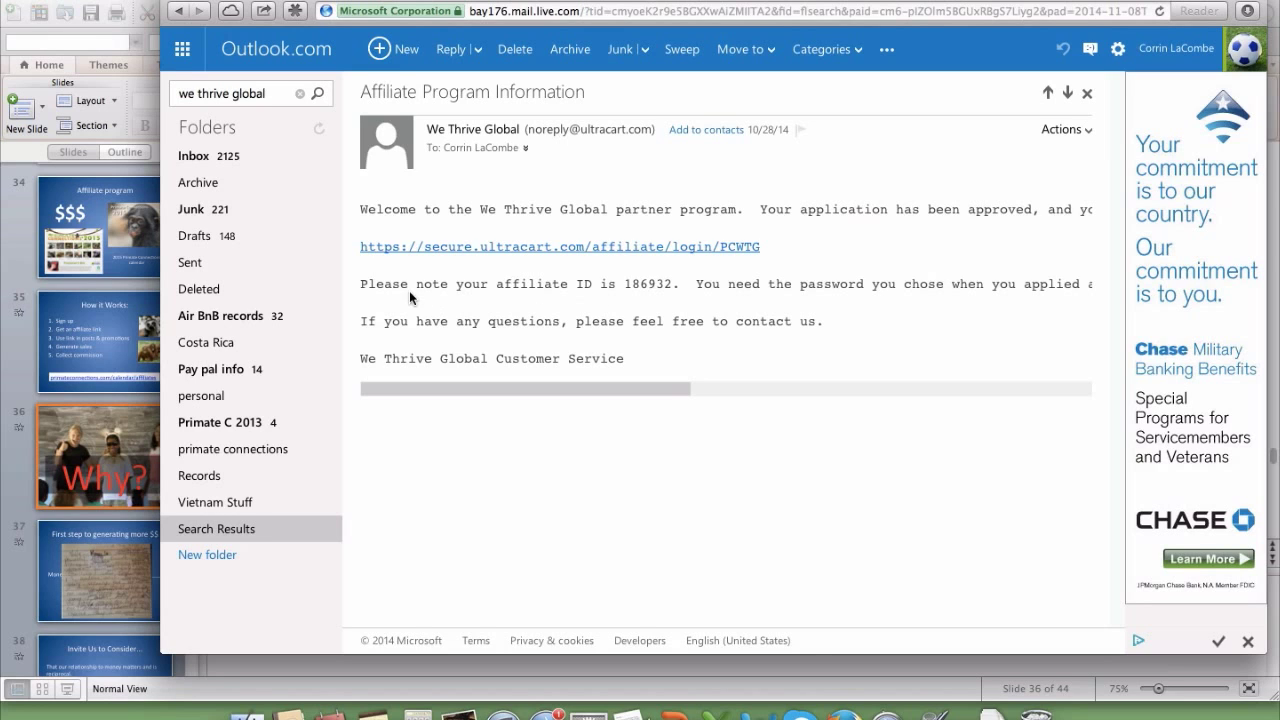
- Copy the affiliate ID number from the approval email's text
left_click_drag(362, 286, 670, 285)
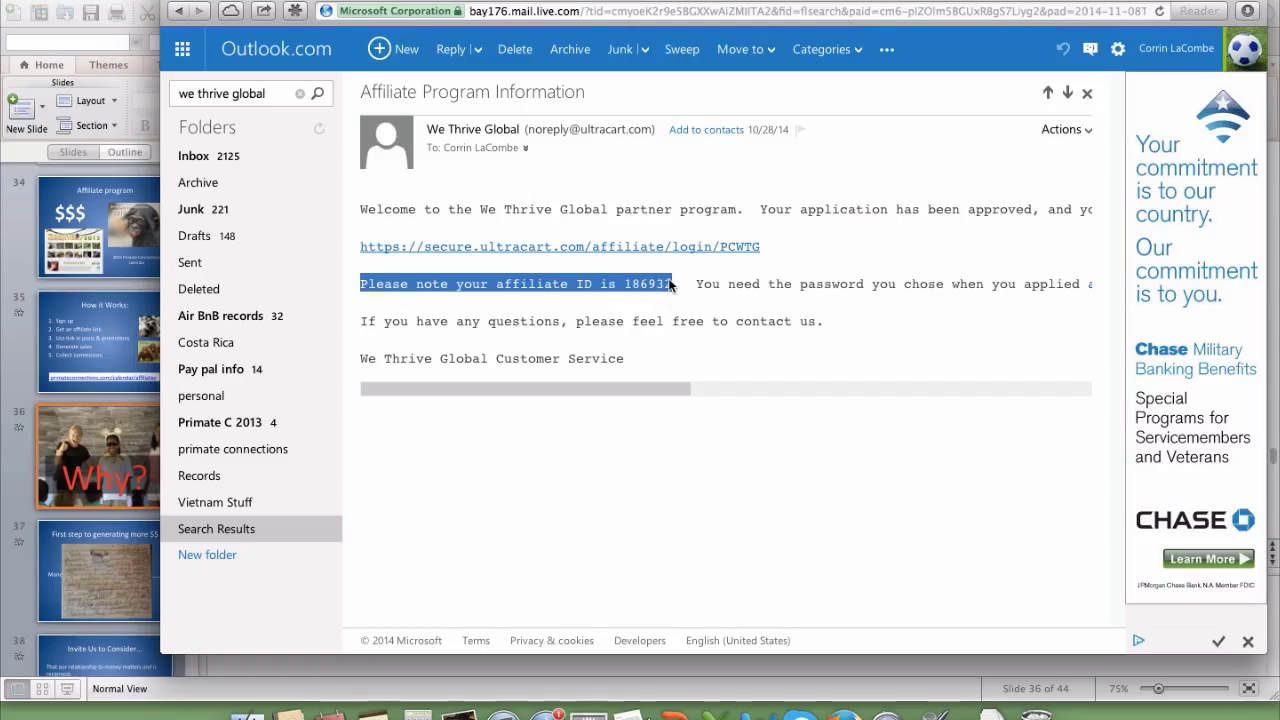
left_click(640, 309)
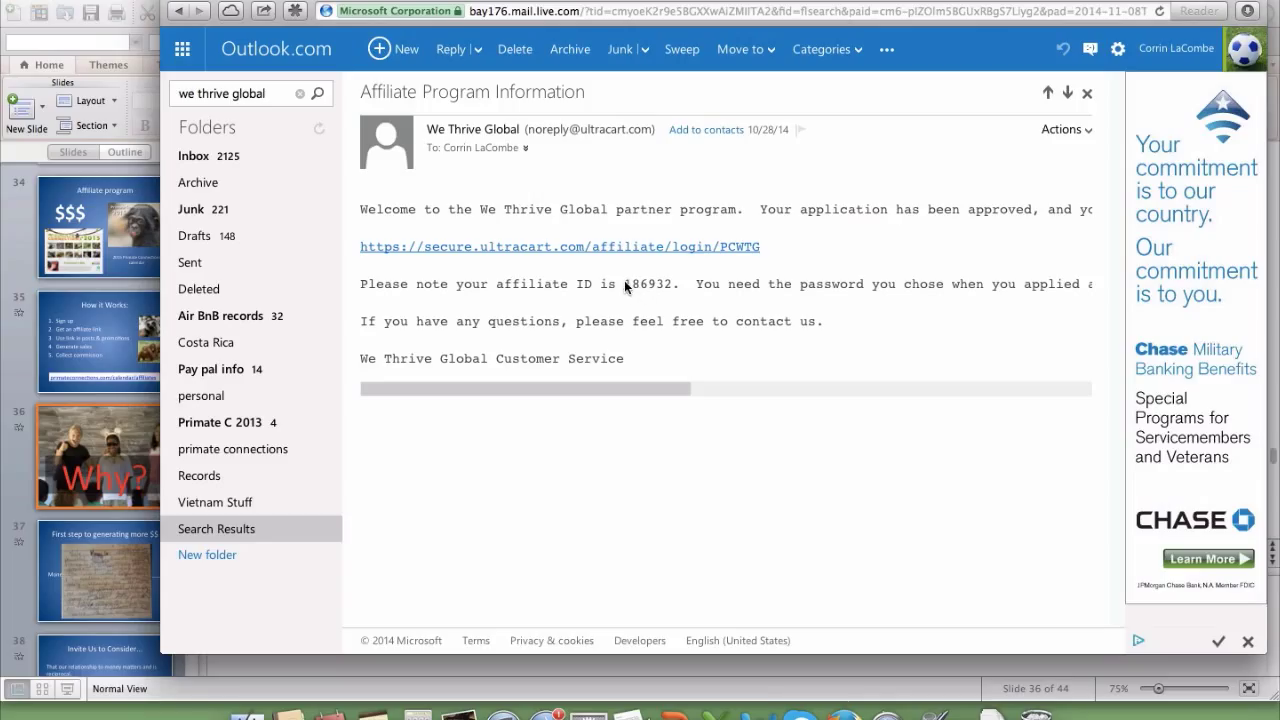
left_click_drag(627, 286, 670, 290)
key("super+c")
left_click(679, 352)
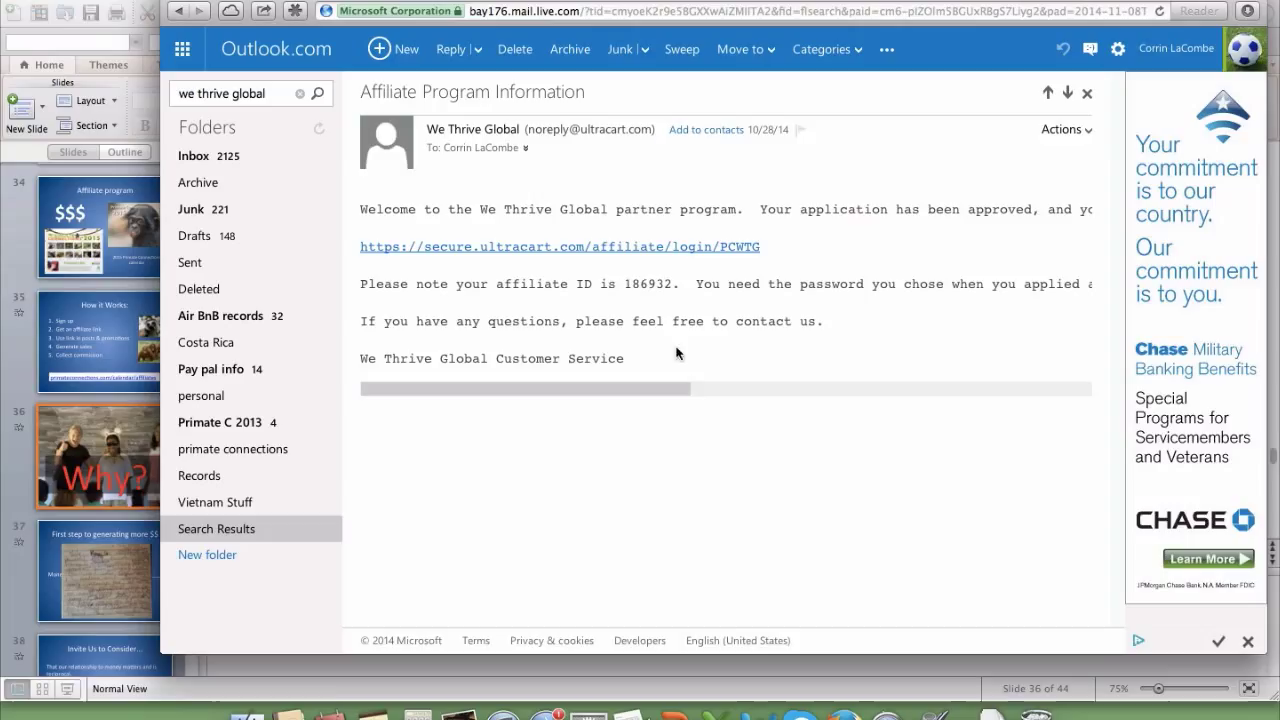
- Open the affiliate login link from the email and sign in with the copied affiliate ID and the account password
left_click(589, 247)
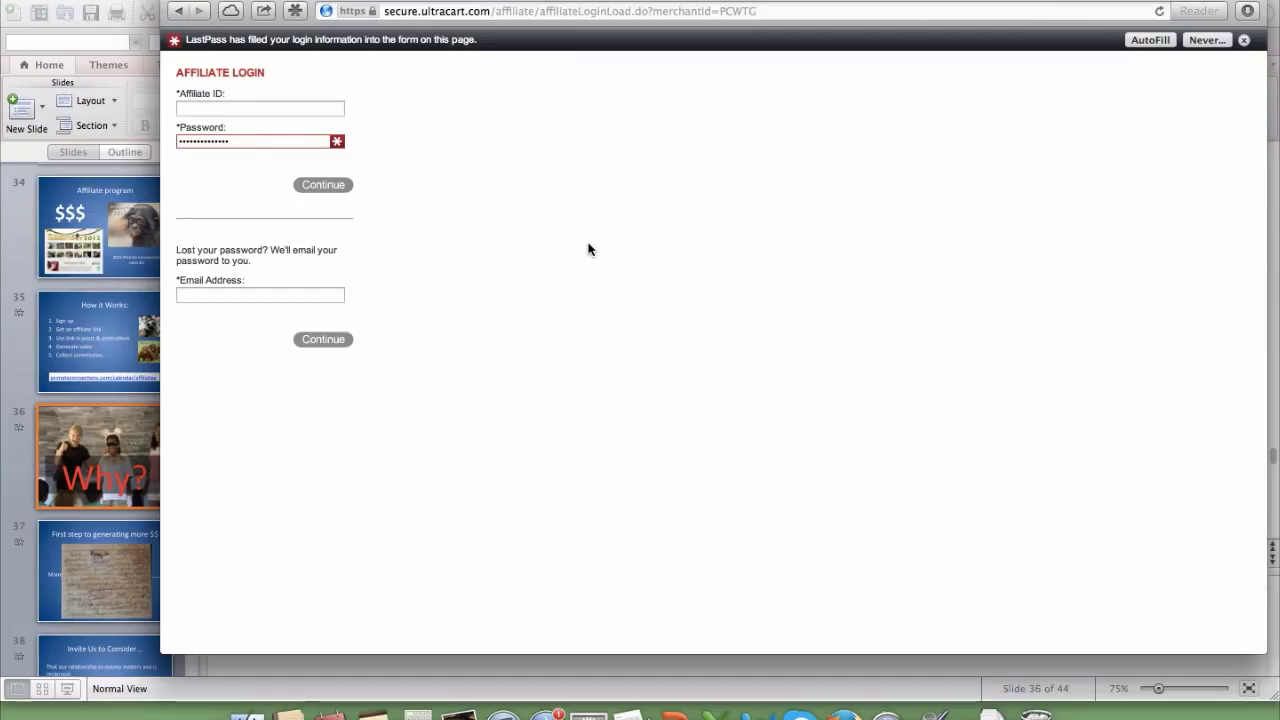
left_click(238, 109)
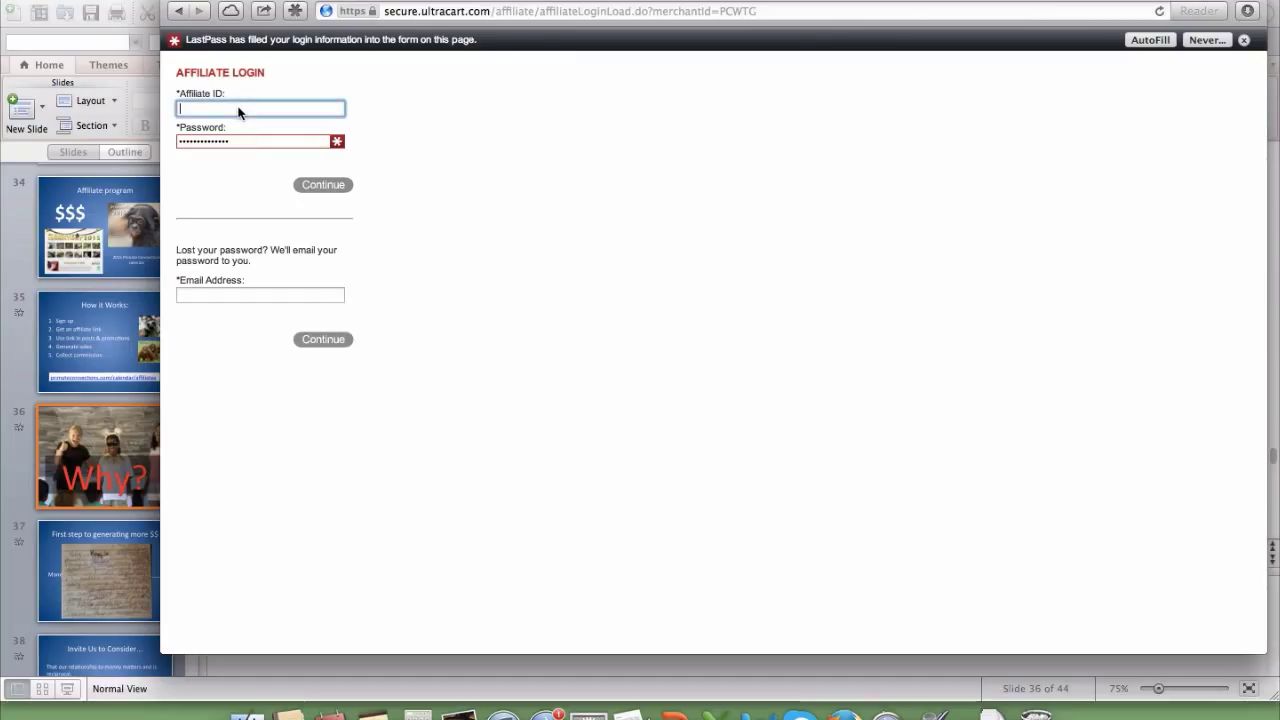
key("super+v")
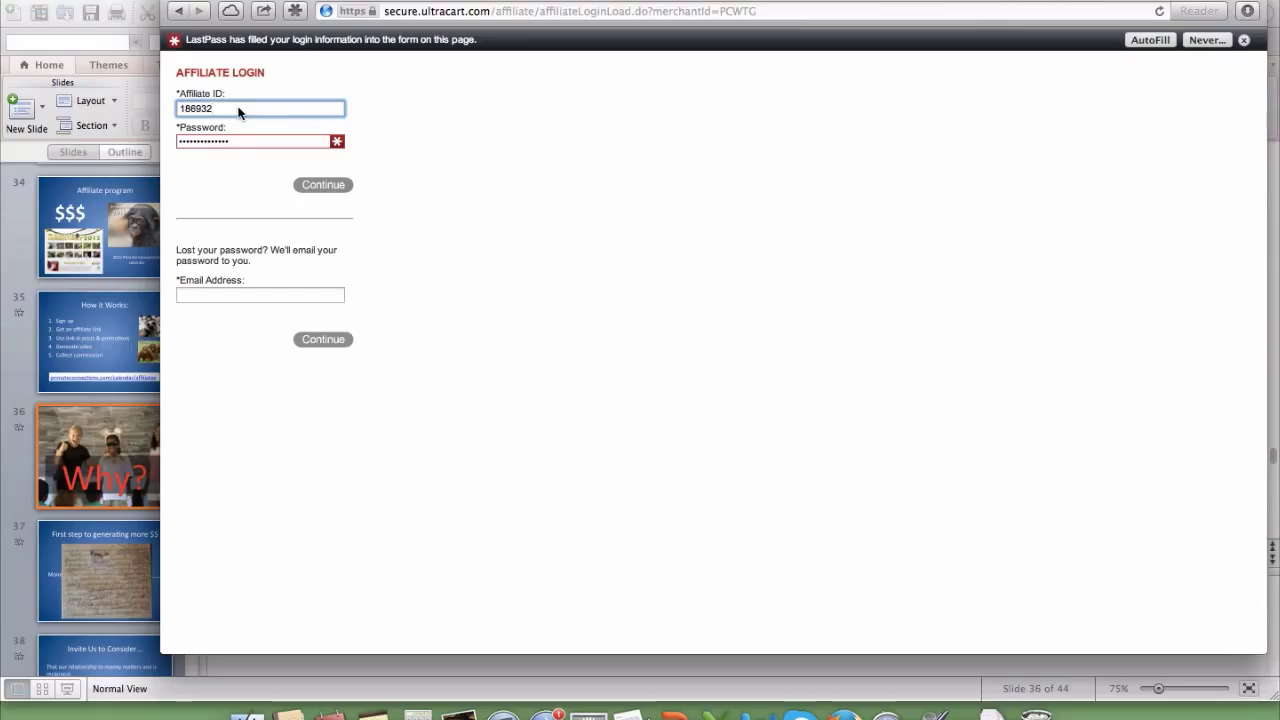
double_click(231, 143)
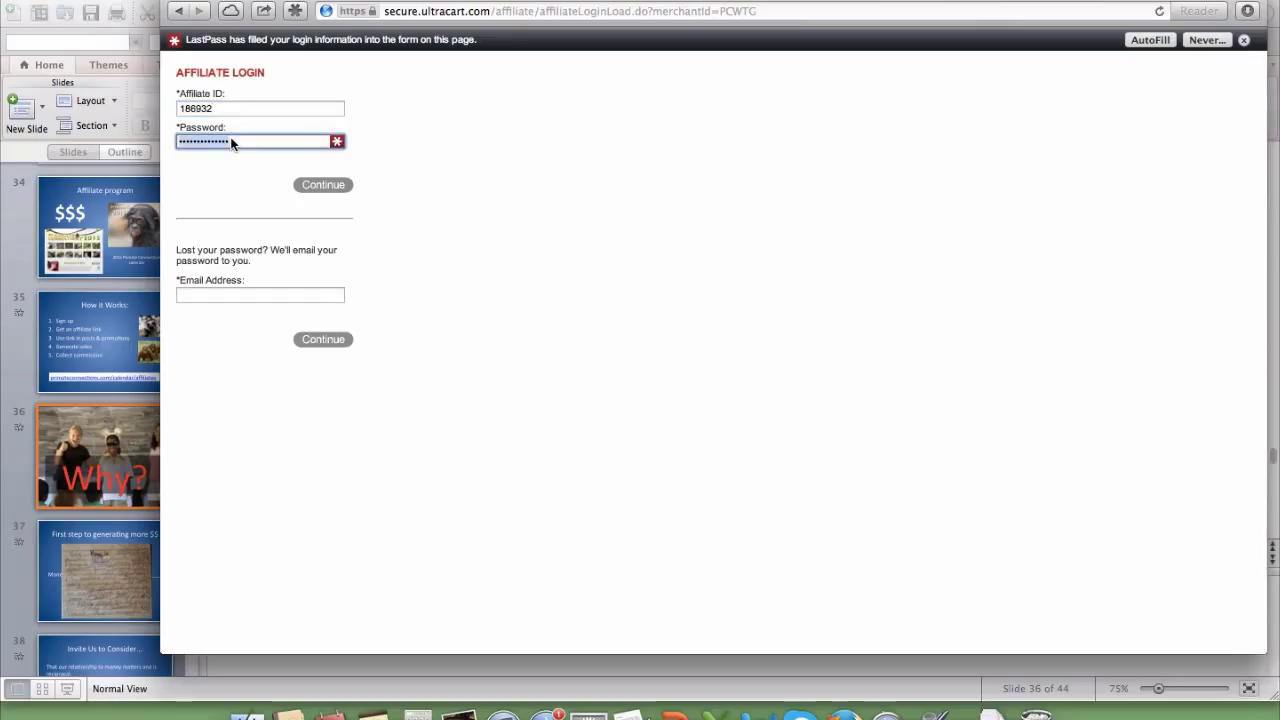
type("••••••")
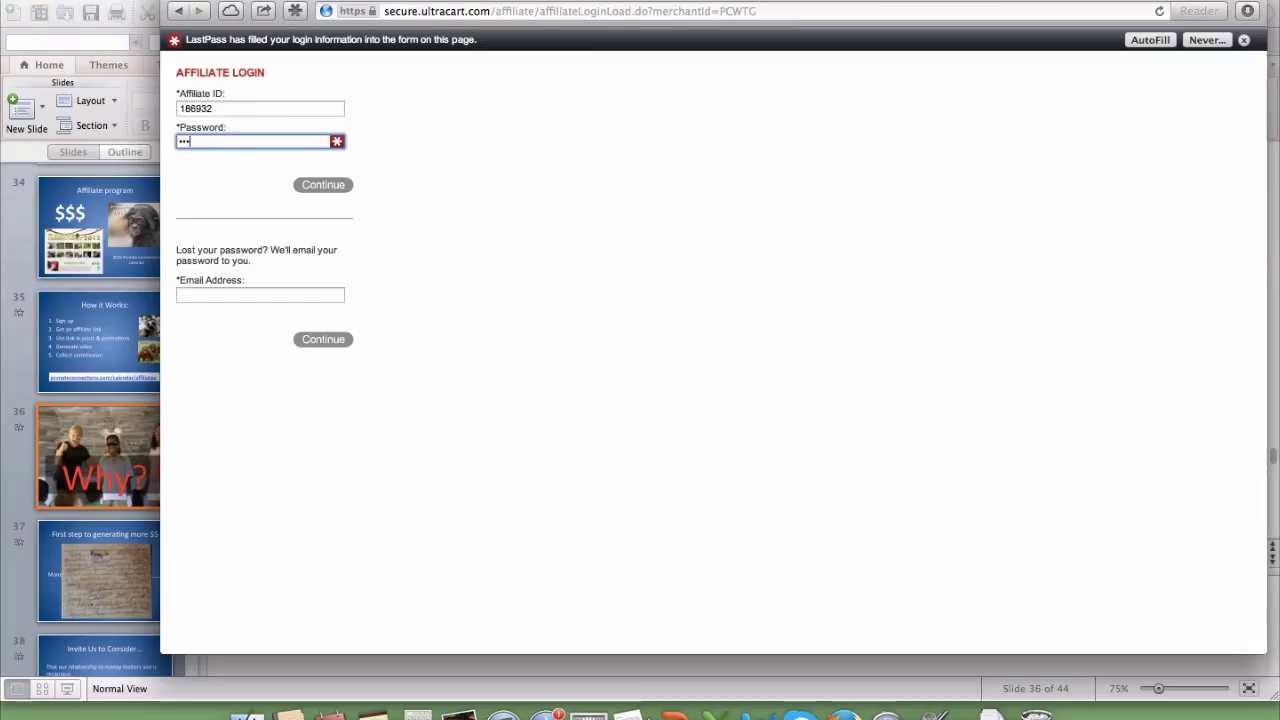
type("••")
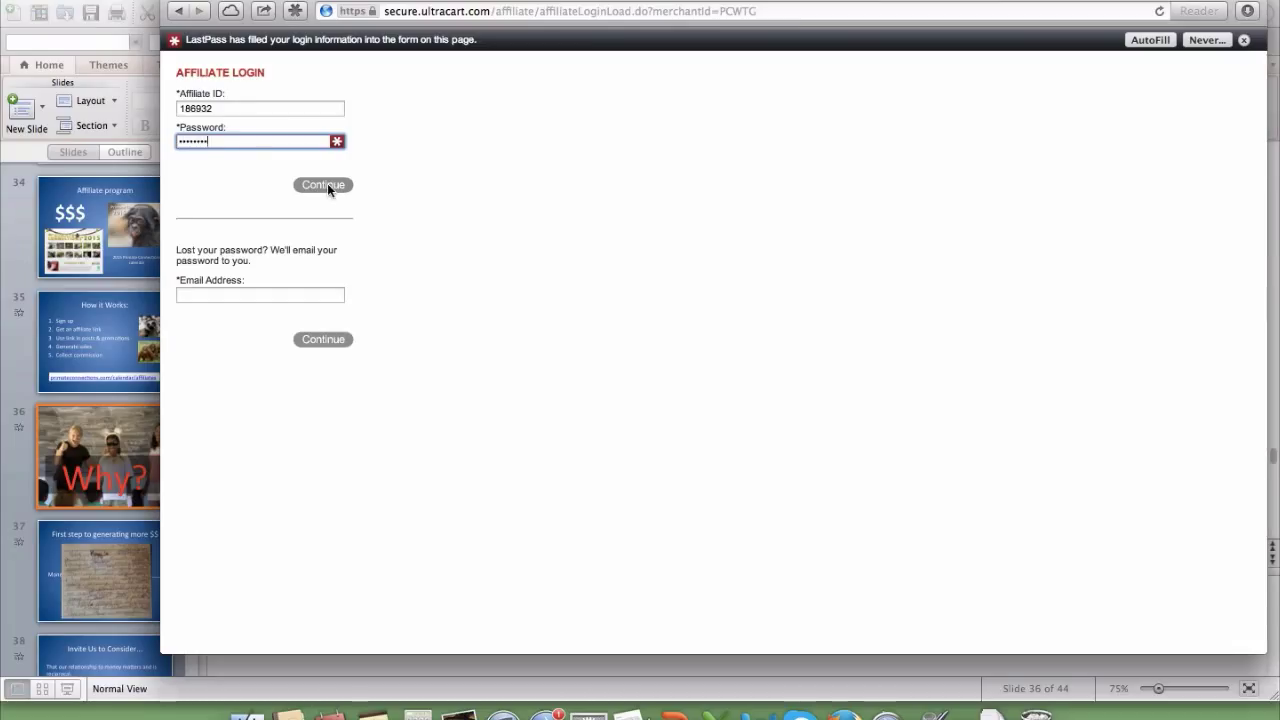
left_click(326, 186)
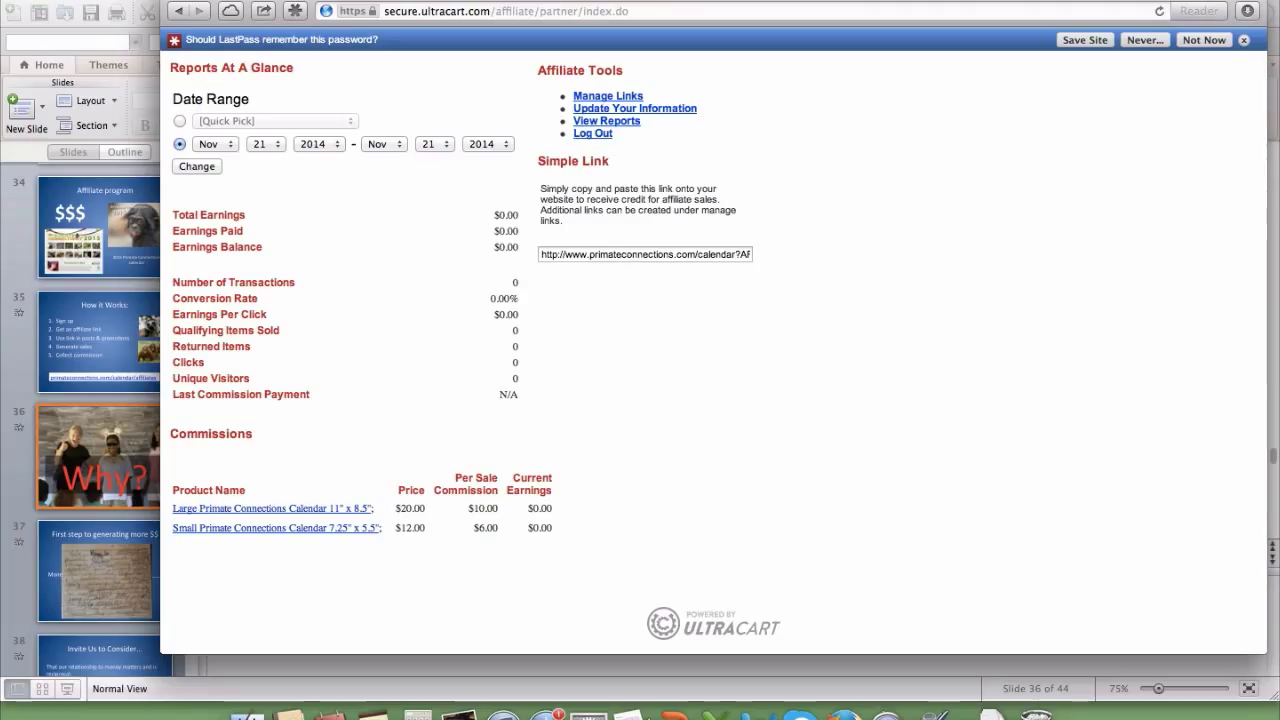
- Check the affiliate ID at the end of the Simple Link and copy the whole link
left_click(708, 254)
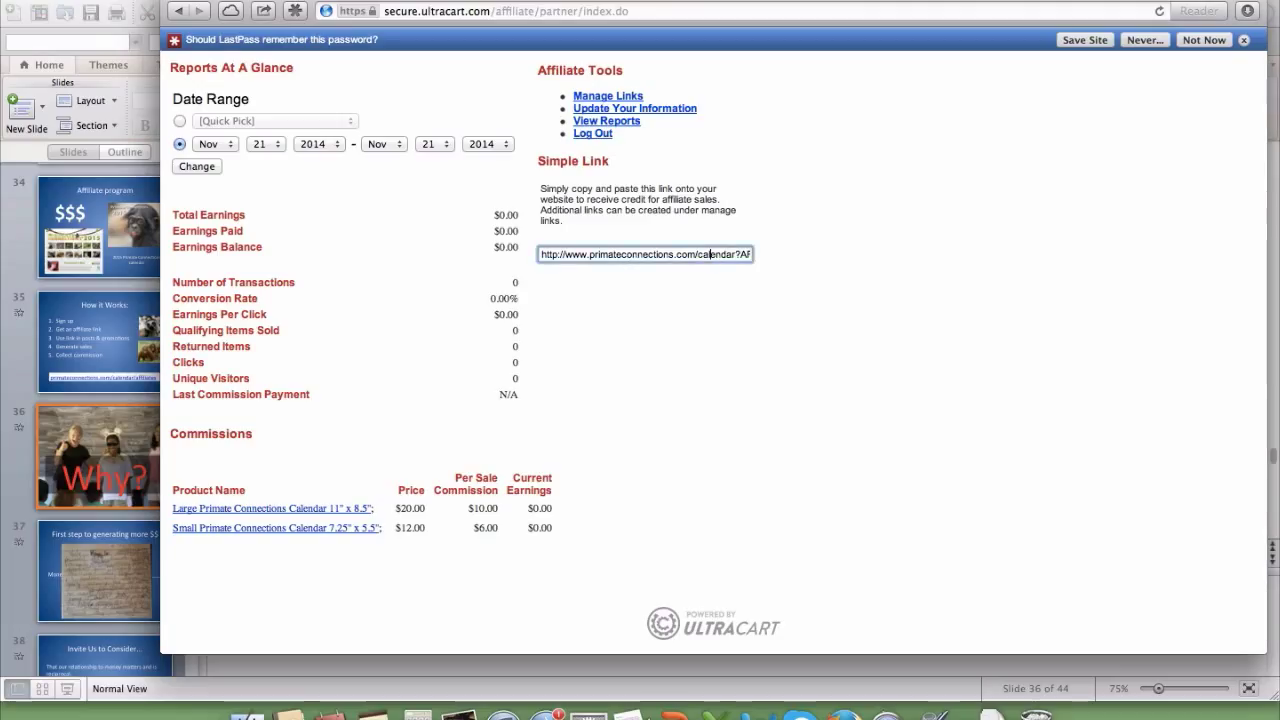
left_click_drag(738, 254, 749, 254)
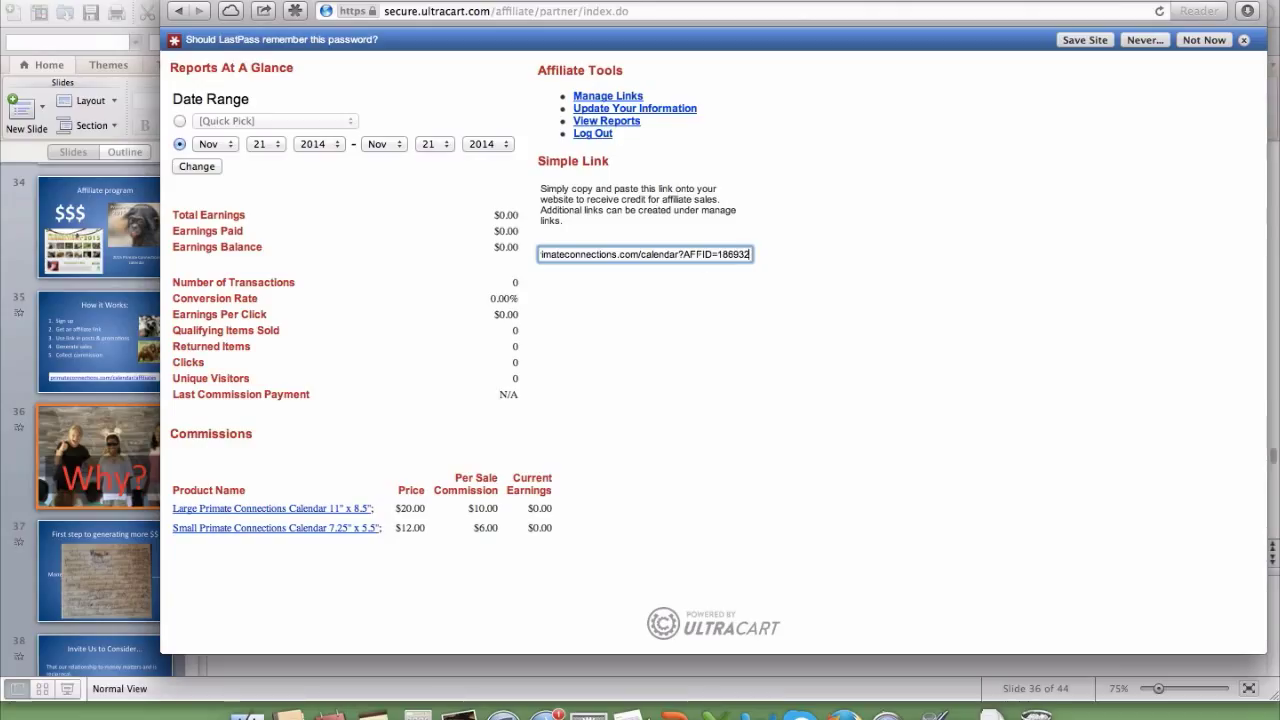
left_click(641, 250)
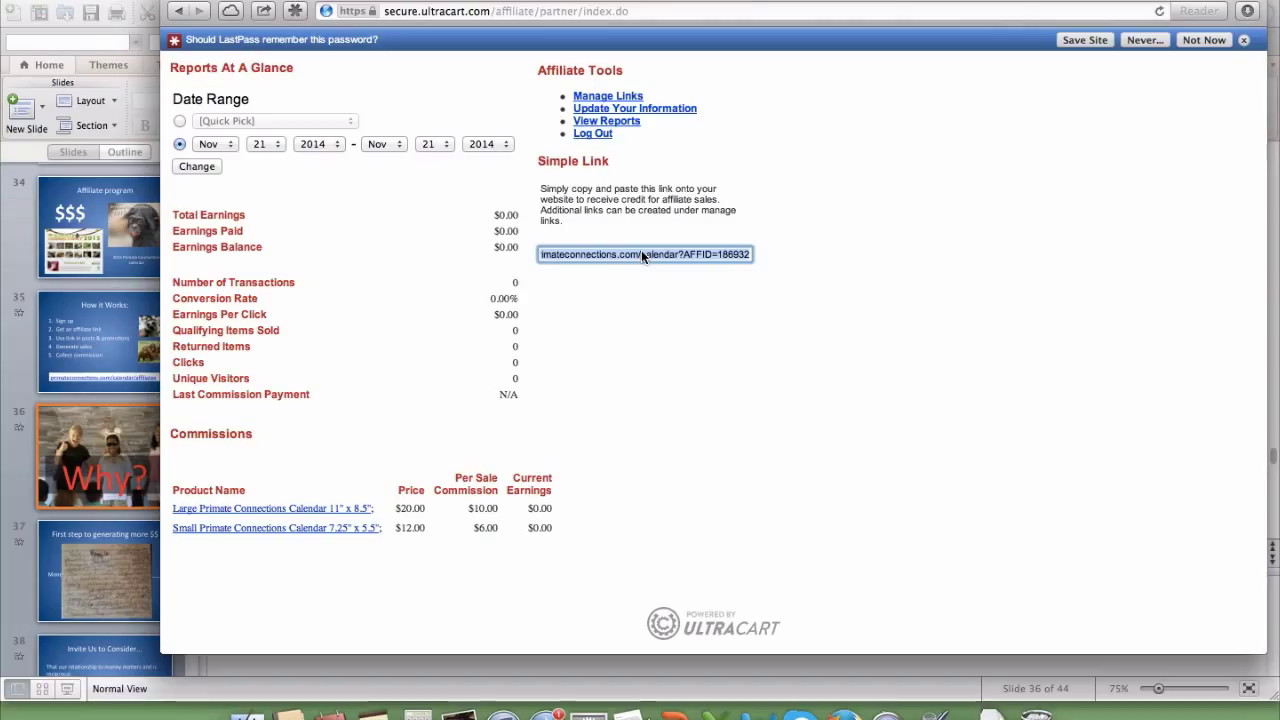
- Load the copied affiliate link in the browser and view the 2015 calendar page down to its purchase options
left_click(642, 15)
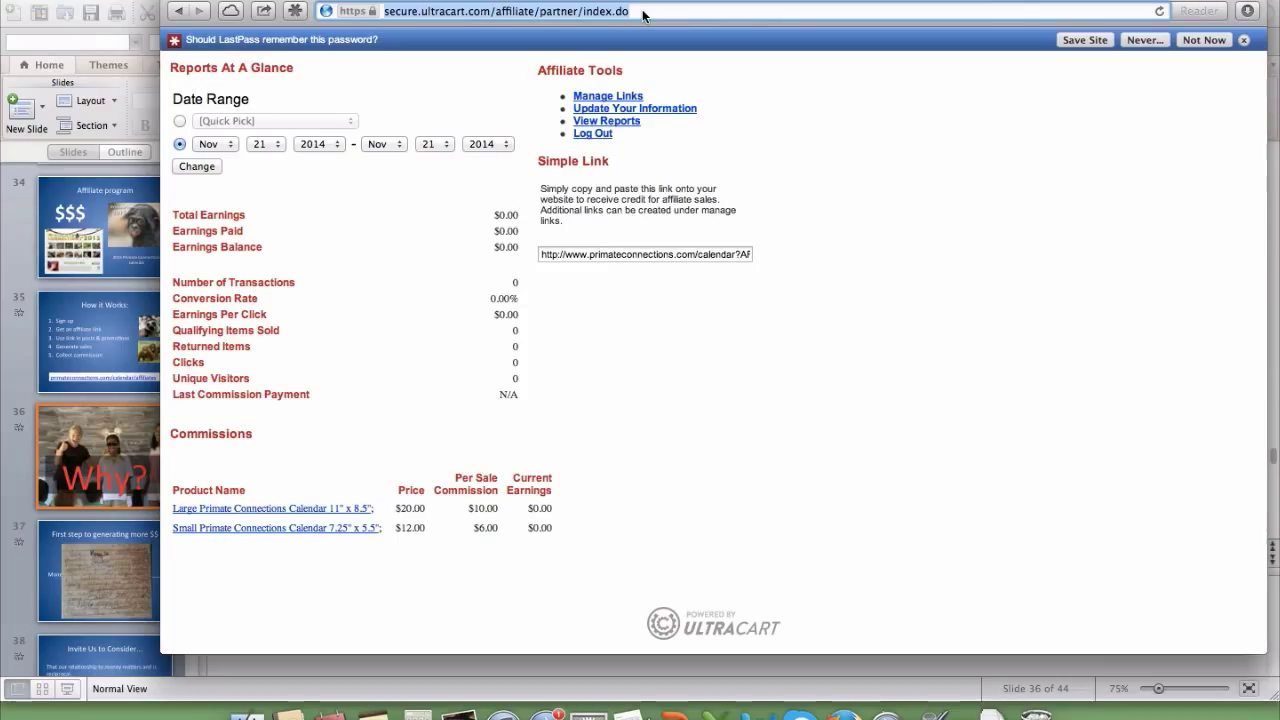
type("http://www.primateconnections.com/calendar?AFFID=186032")
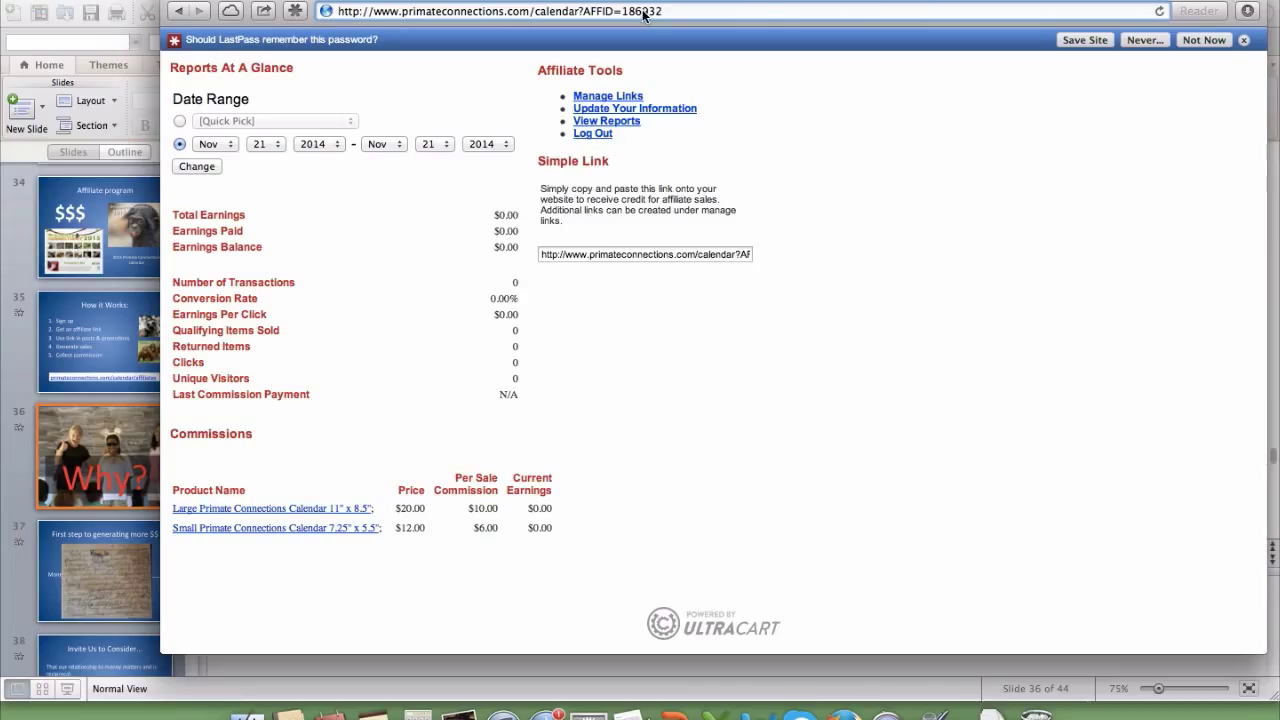
key("Return")
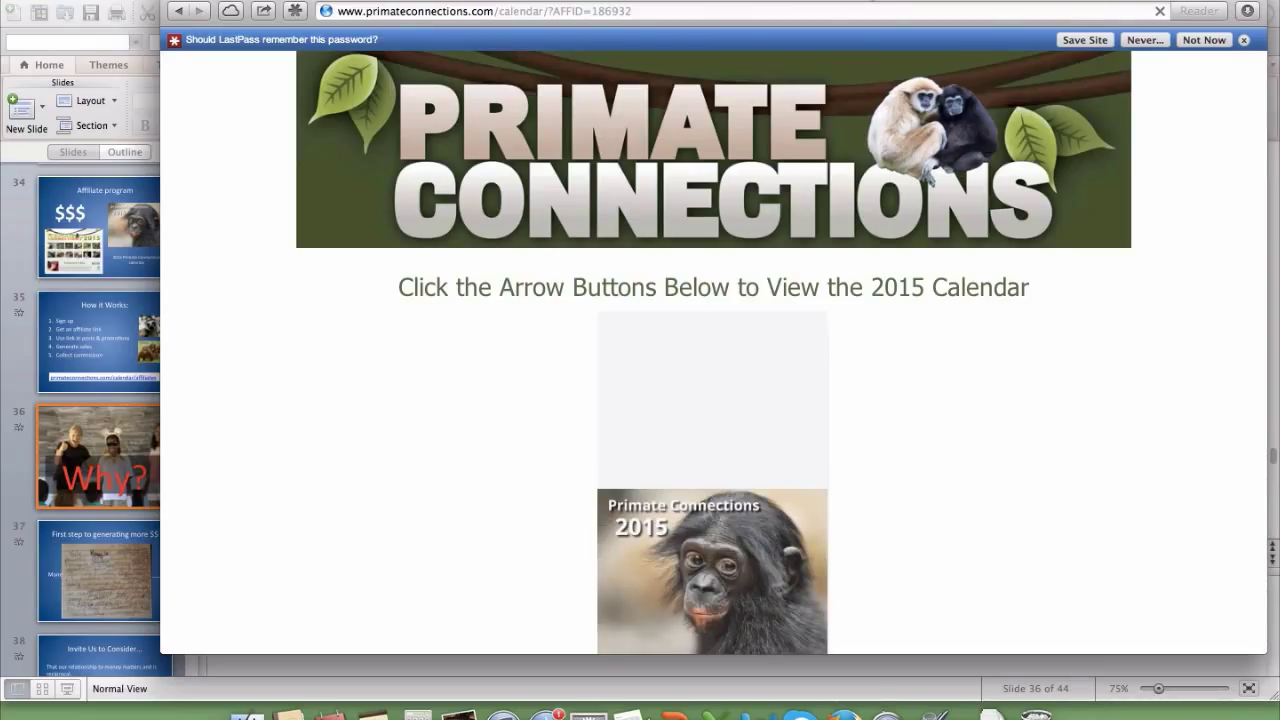
scroll(826, 267, "down", 5)
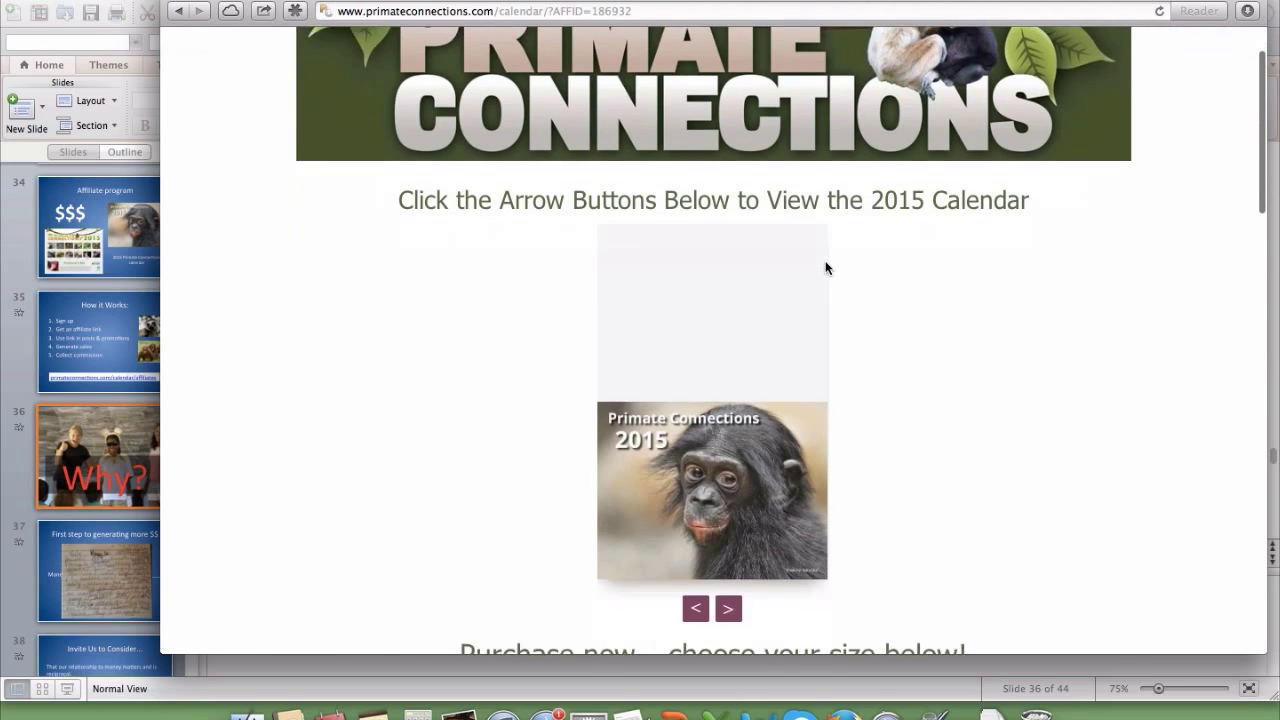
scroll(826, 267, "down", 1)
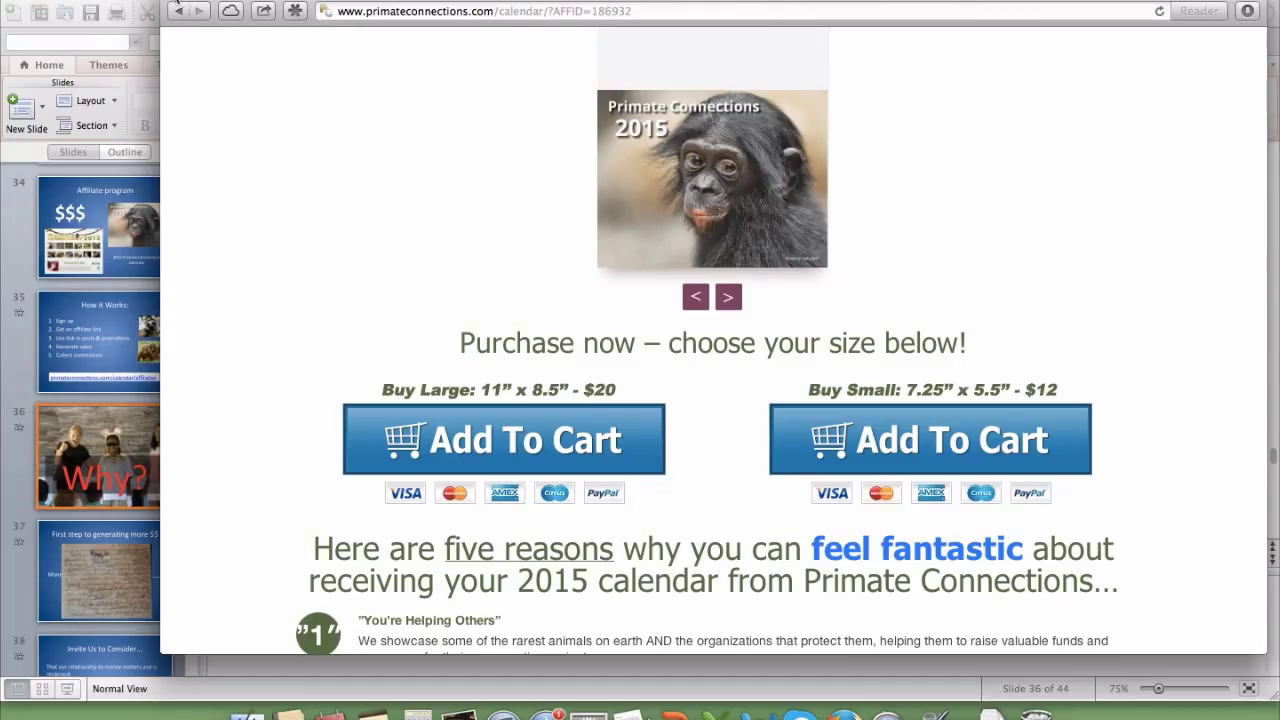
- Hide the browser, return to the PowerPoint presentation and start the slide show from the "Why?" slide
key("super+h")
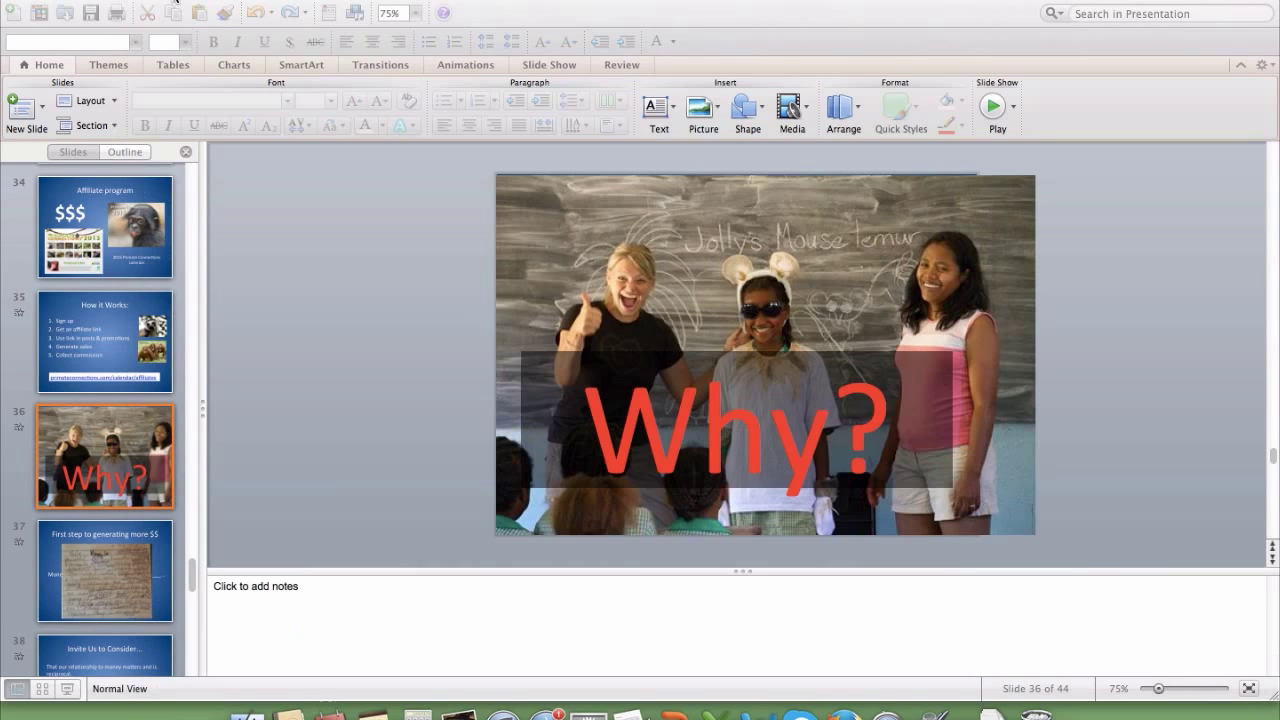
left_click(67, 688)
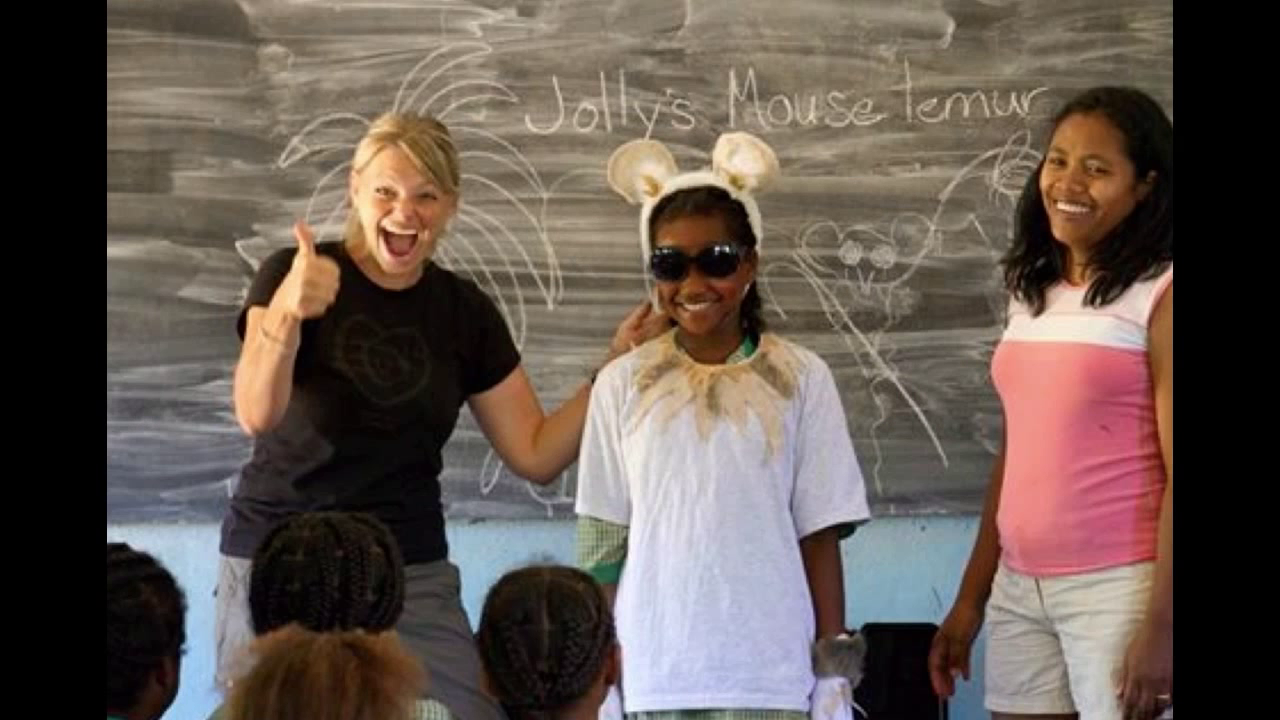